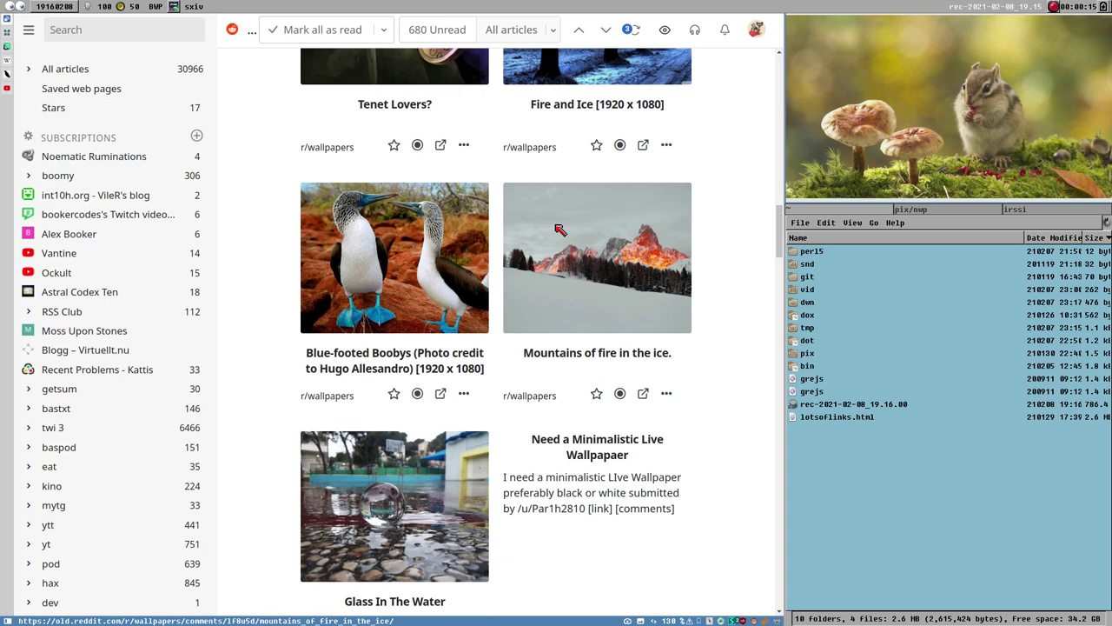
# - Open a new terminal and run sudo pacman -Syu, correcting the typo first
pyautogui.press('super+Return')
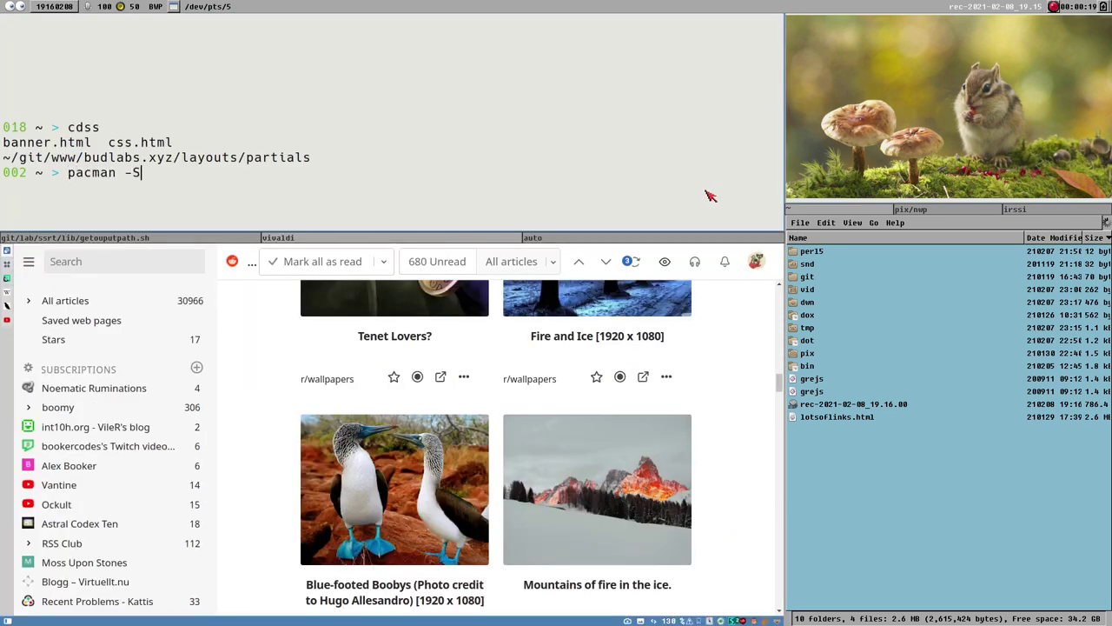
pyautogui.write('pacman -Sya')
pyautogui.press('BackSpace')
pyautogui.write('u')
pyautogui.hotkey('ctrl', 'a')
pyautogui.write('sudo')
pyautogui.press('Return')
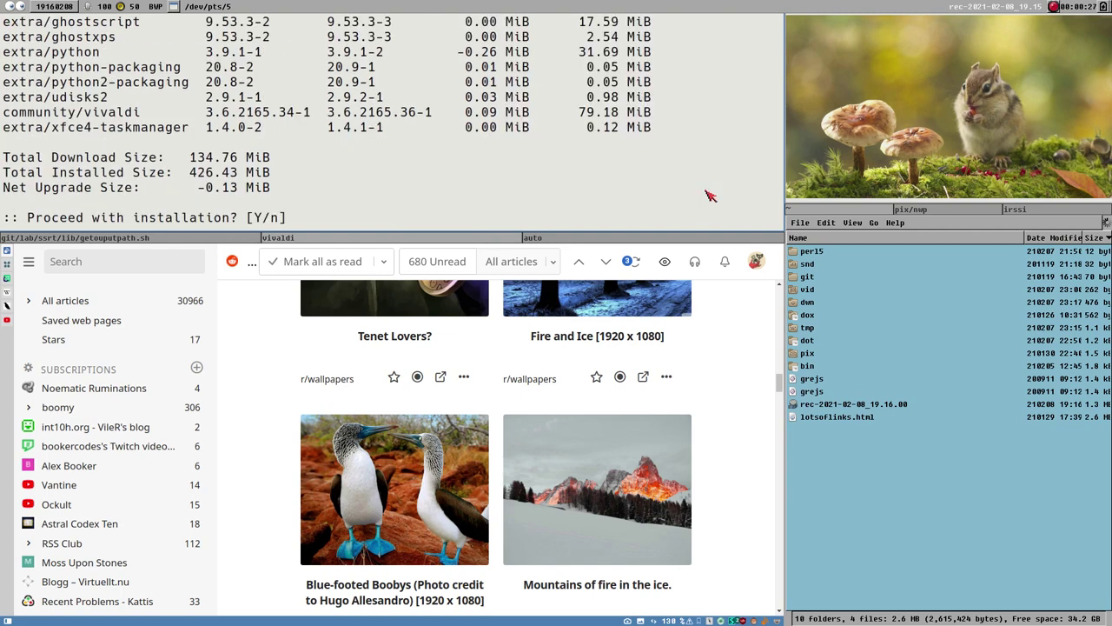
# - Review the nine packages listed, then abort the upgrade at the confirmation prompt
pyautogui.scroll(2, 449, 197)
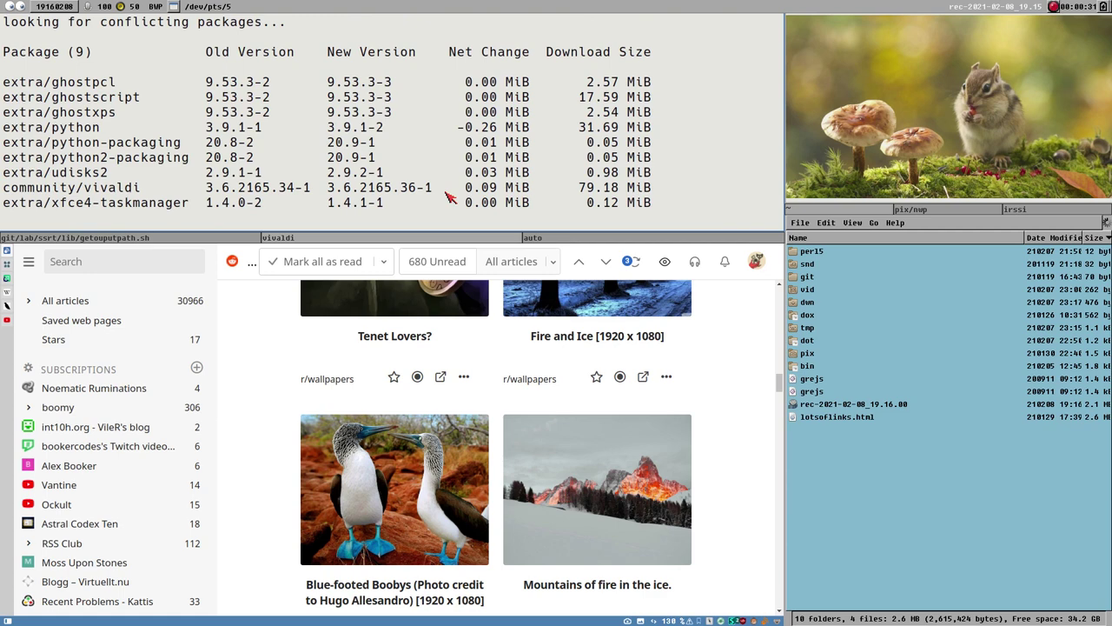
pyautogui.scroll(-2, 449, 197)
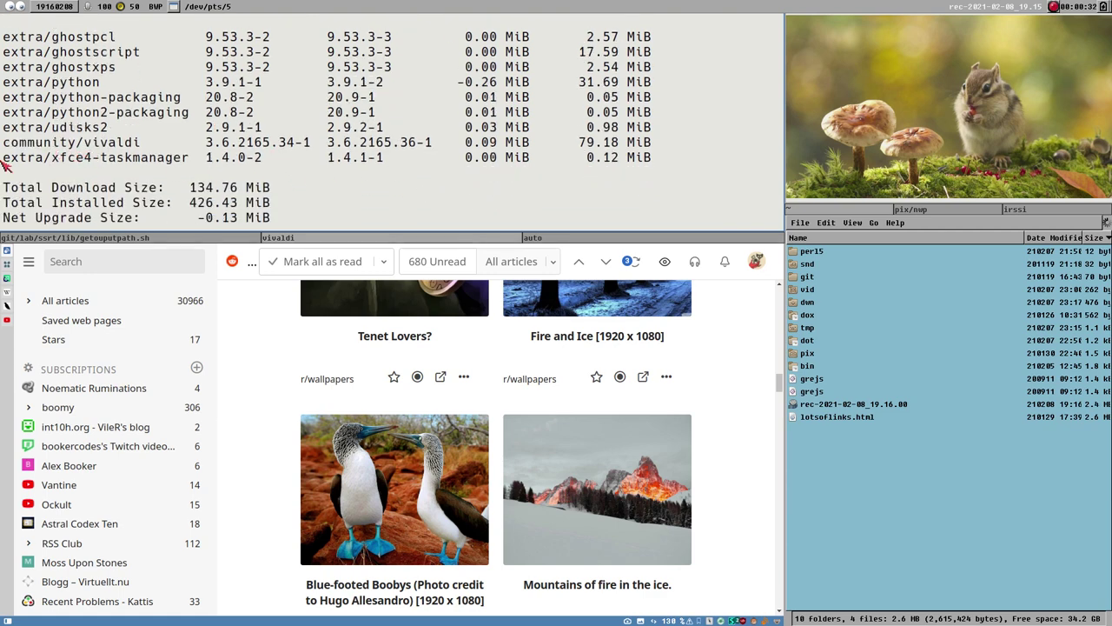
pyautogui.scroll(-1, 358, 128)
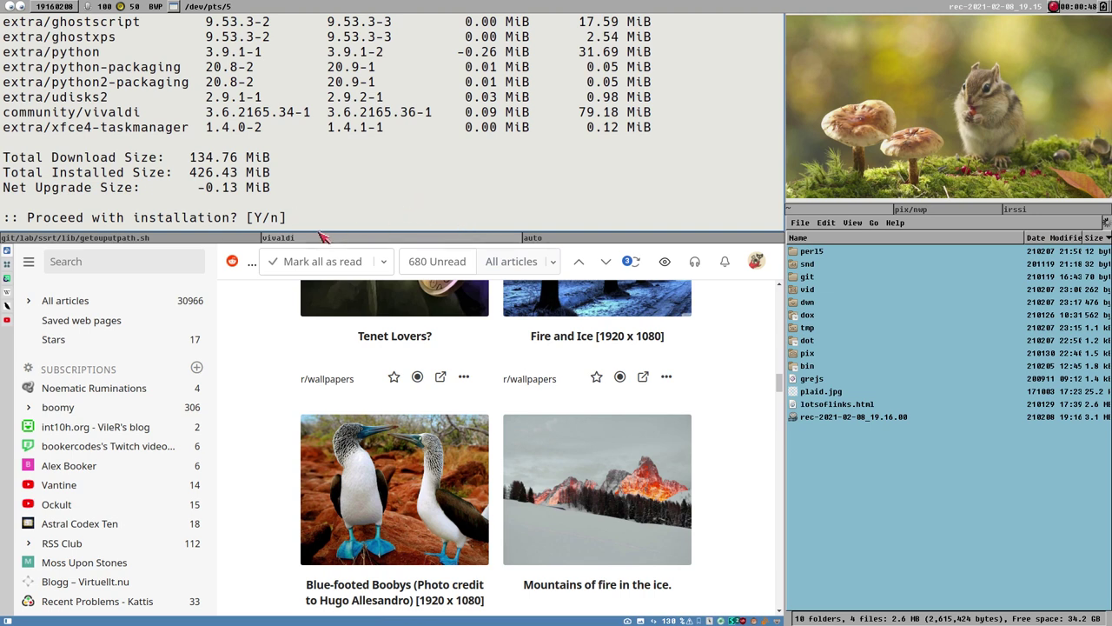
pyautogui.hotkey('ctrl', 'c')
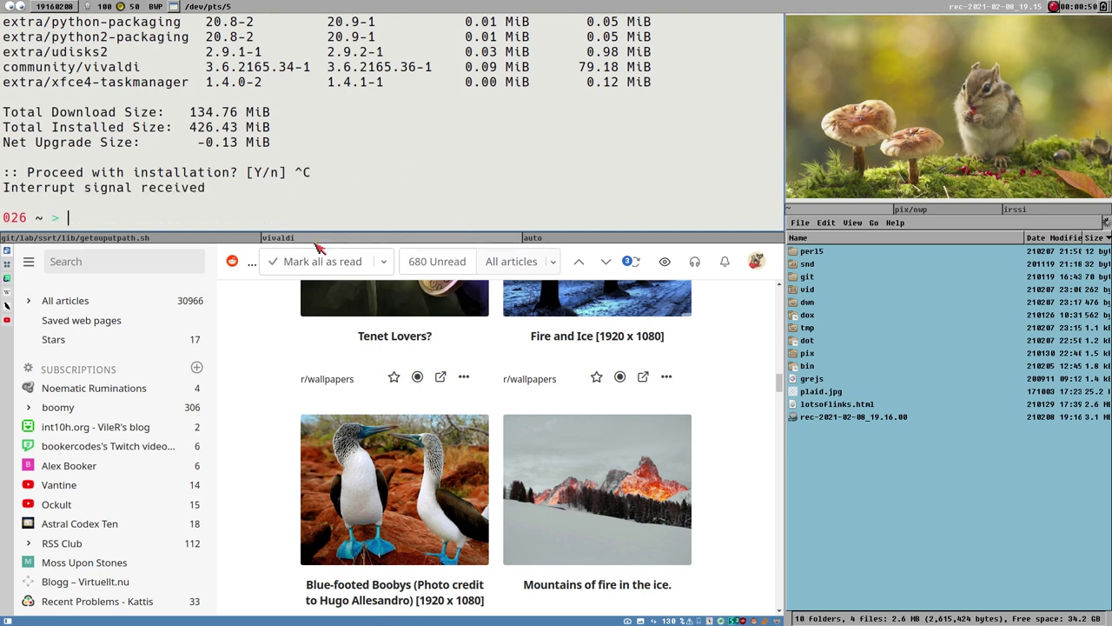
# - Drag the terminal/Vivaldi split upward so the r/wallpapers feed gets more height
pyautogui.moveTo(337, 237); pyautogui.dragTo(330, 126)
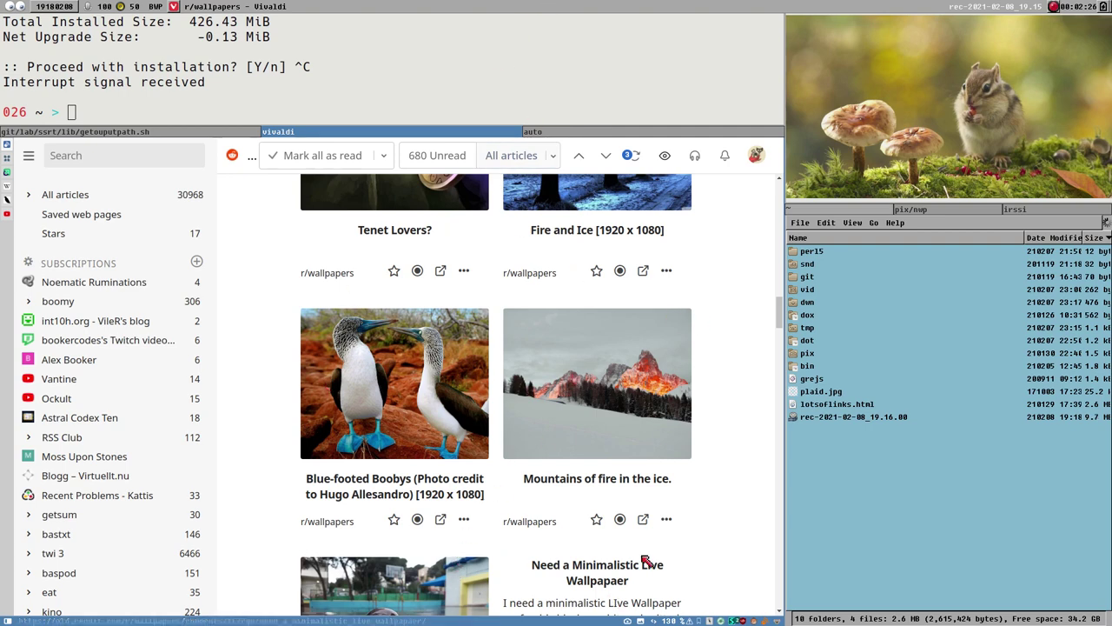
pyautogui.scroll(2, 720, 426)
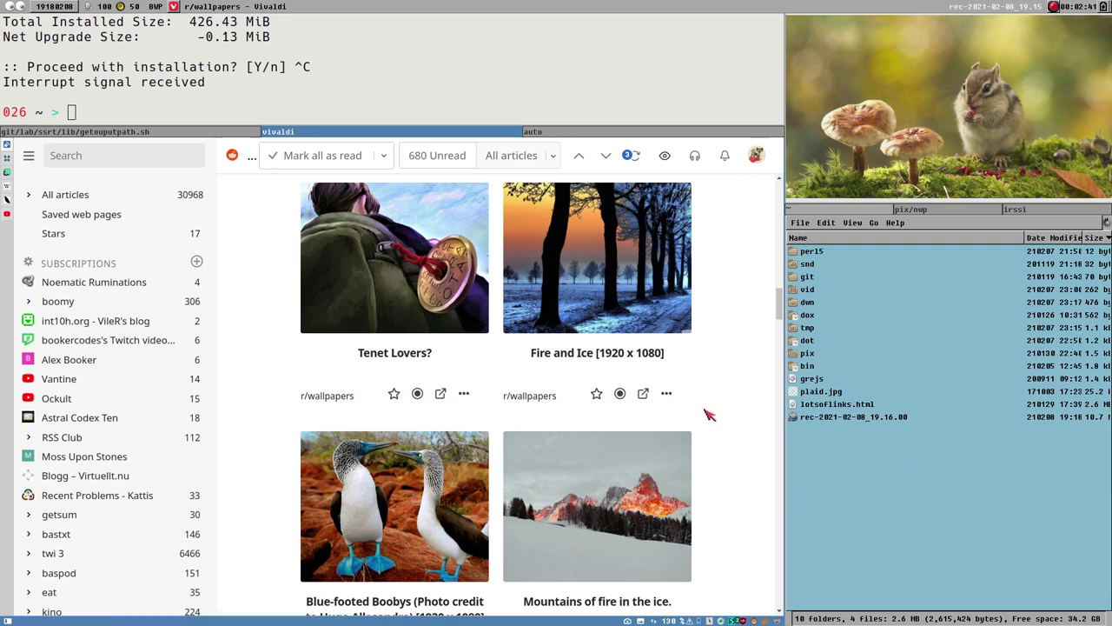
# - Float Vivaldi and view the wallpapers grid full-screen, then re-tile it below the terminal
pyautogui.press('super+shift+space')
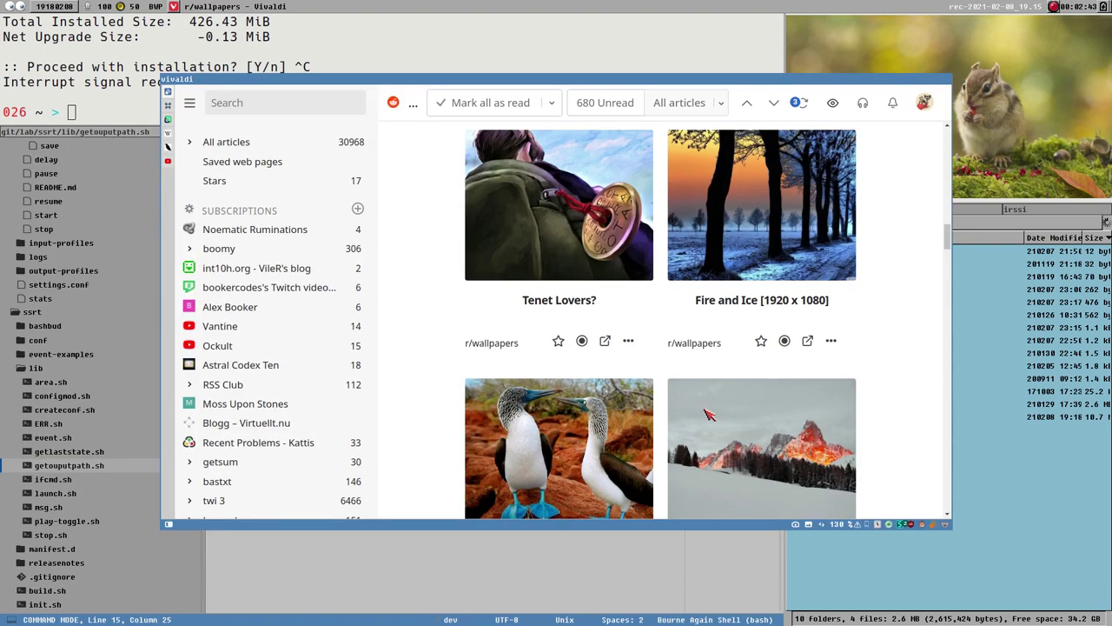
pyautogui.press('super+f')
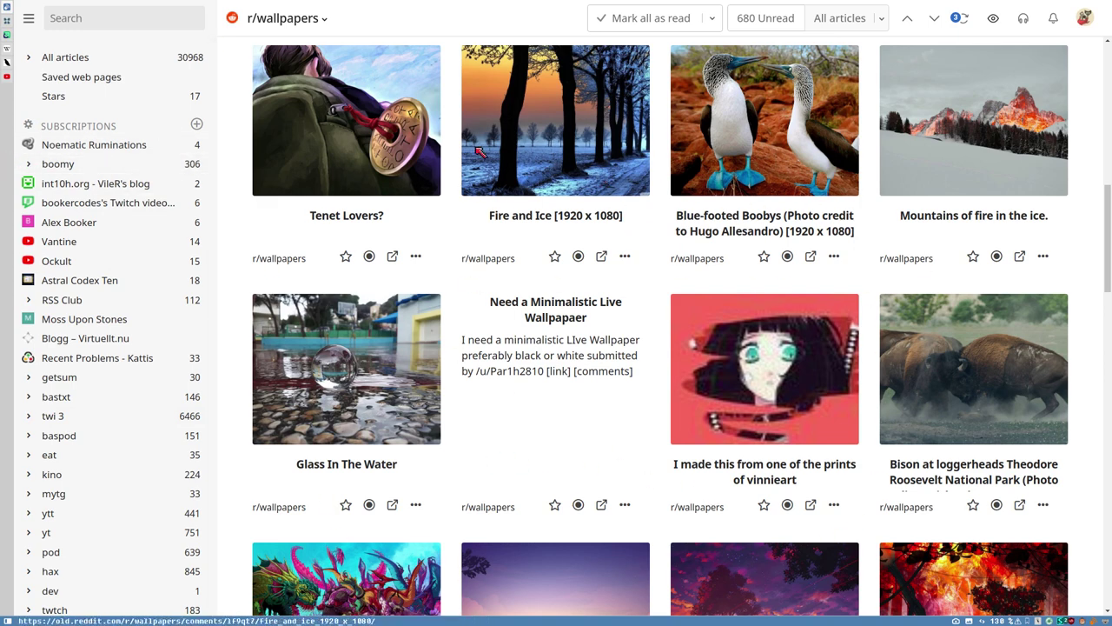
pyautogui.scroll(1, 623, 282)
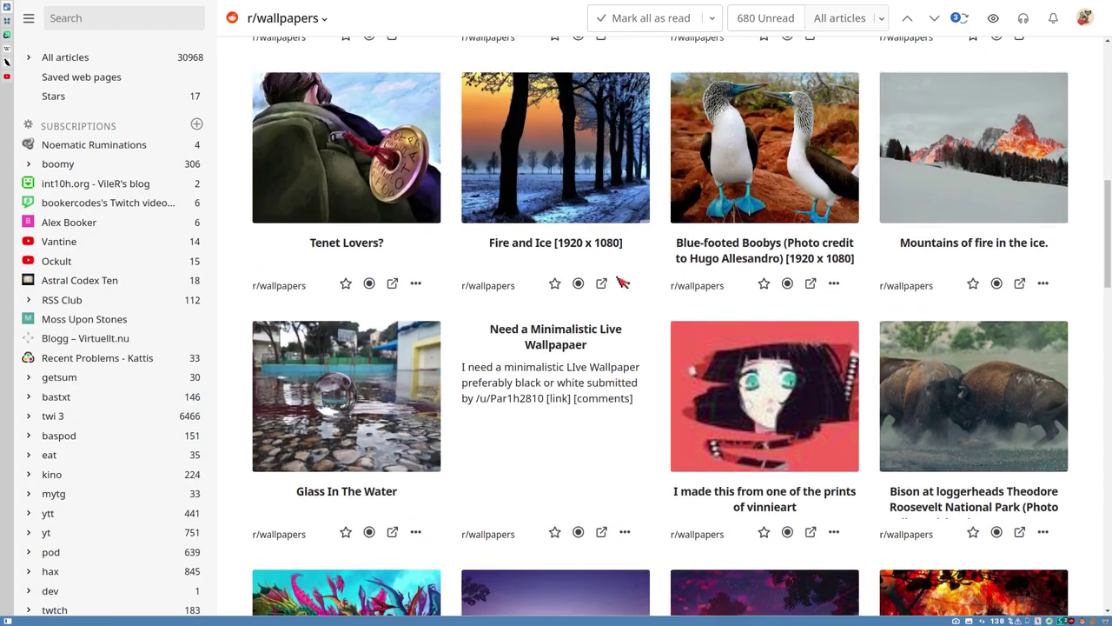
pyautogui.scroll(-1, 616, 293)
pyautogui.scroll(1, 611, 290)
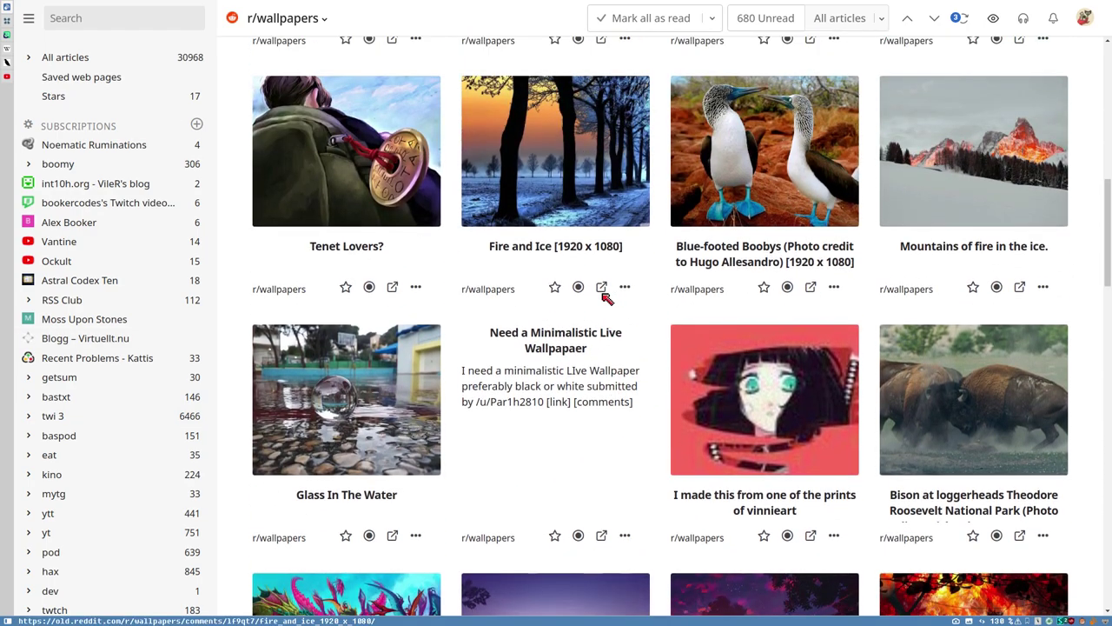
pyautogui.press('super+f')
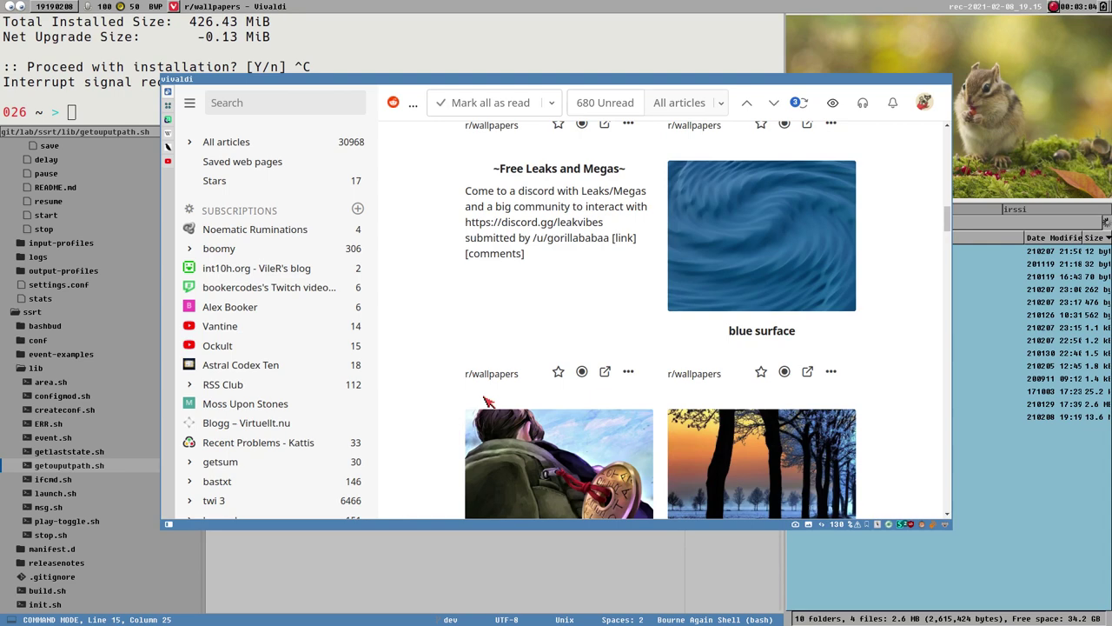
pyautogui.press('super+shift+space')
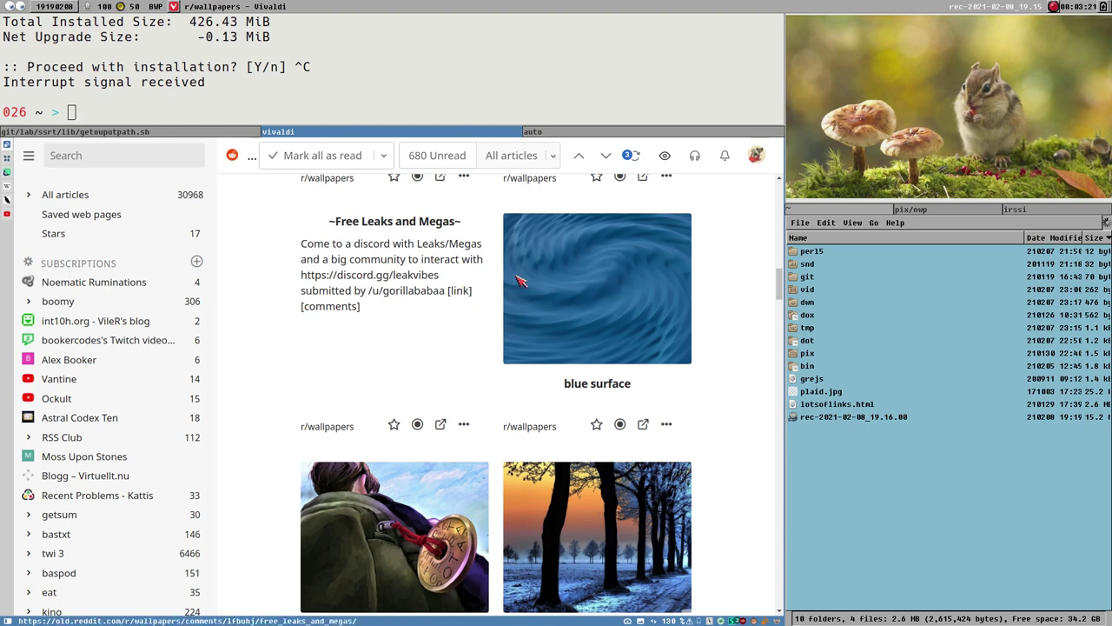
pyautogui.moveTo(575, 361); pyautogui.dragTo(551, 376)
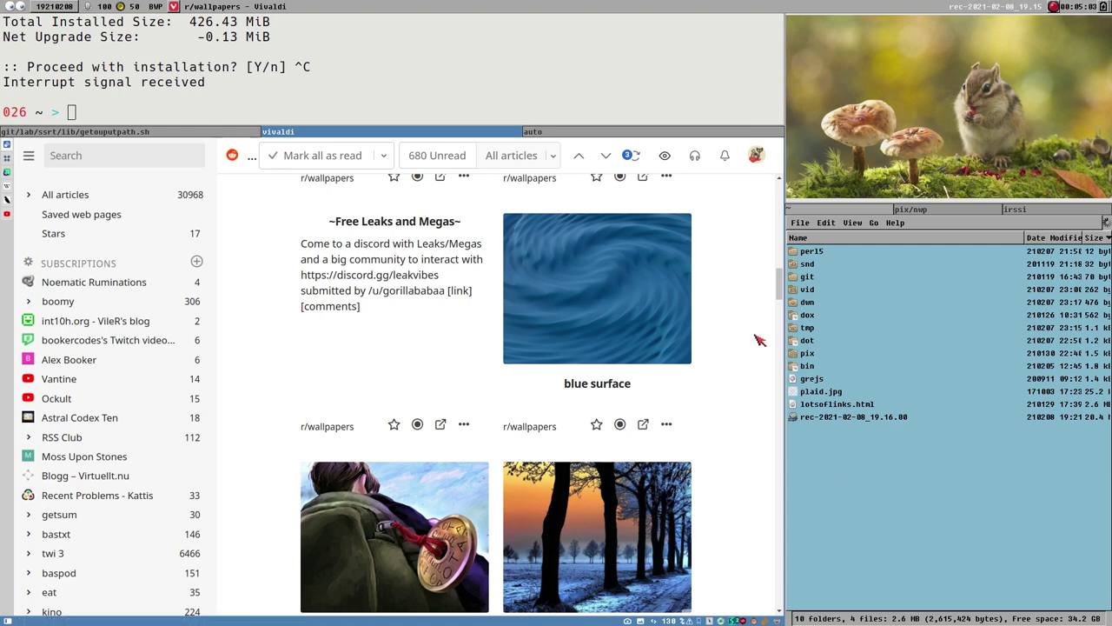
# - Scroll down the wallpapers feed and bring the irssi chat into view on the right
pyautogui.scroll(-1, 780, 291)
pyautogui.scroll(-2, 778, 293)
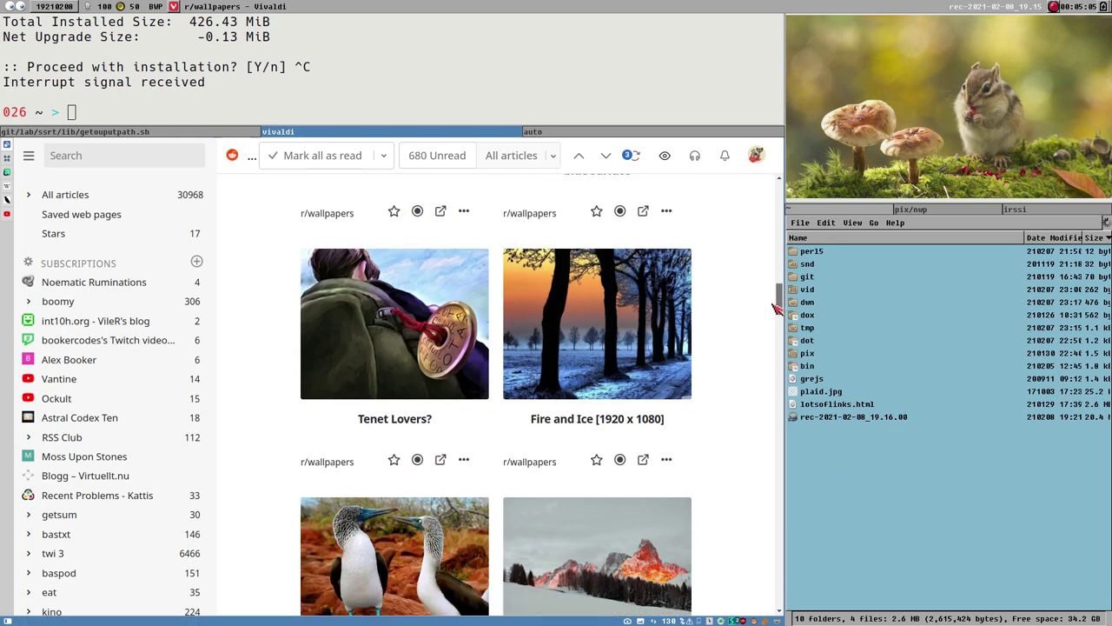
pyautogui.scroll(-1, 776, 305)
pyautogui.scroll(1, 737, 375)
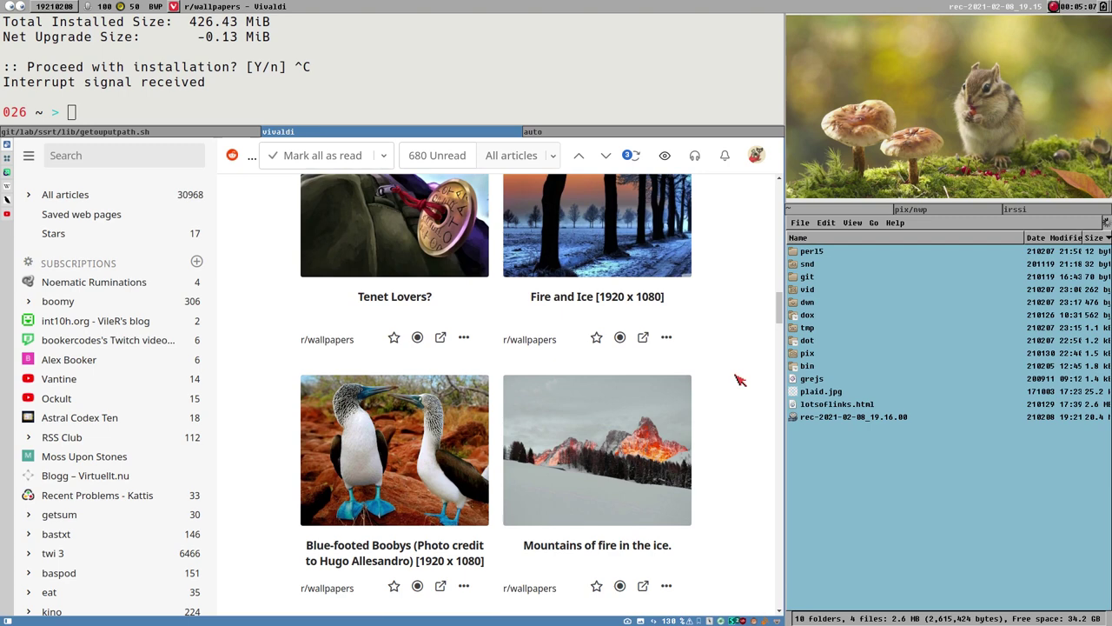
pyautogui.scroll(-1, 738, 380)
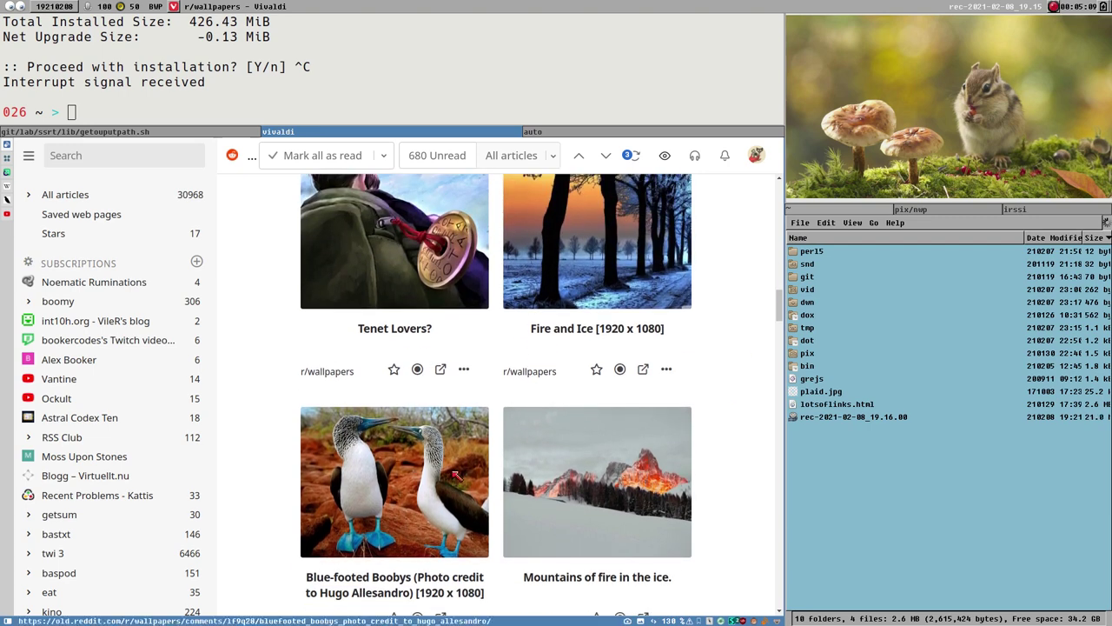
pyautogui.click(1012, 213)
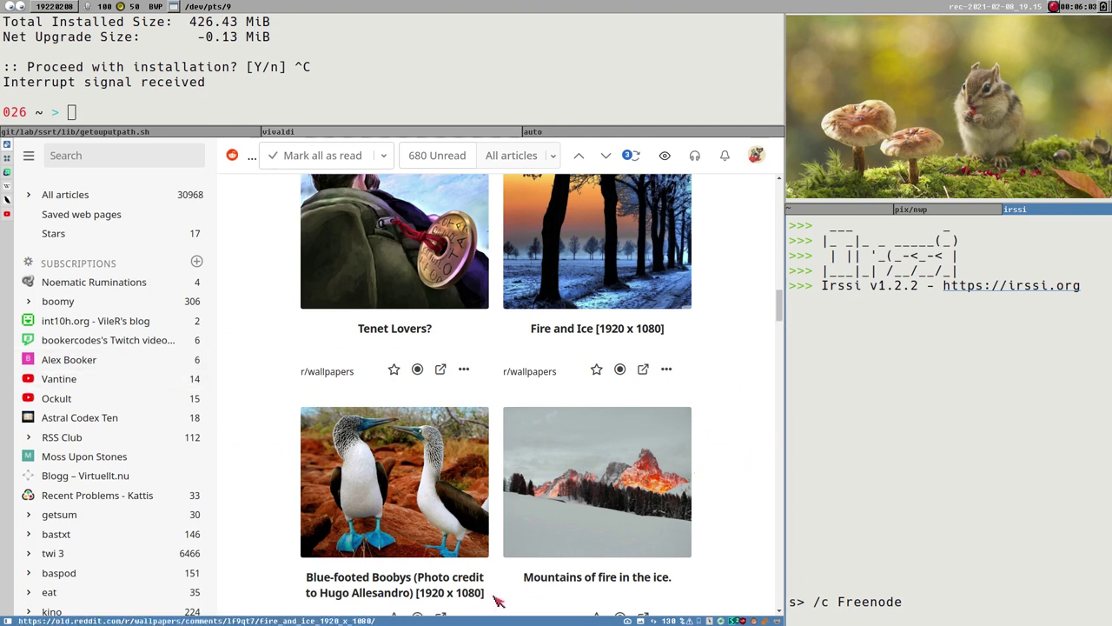
# - Drag the feed scrollbar down to the Tokyo Midnight, dark spidey and C-3PO posts
pyautogui.scroll(2, 756, 369)
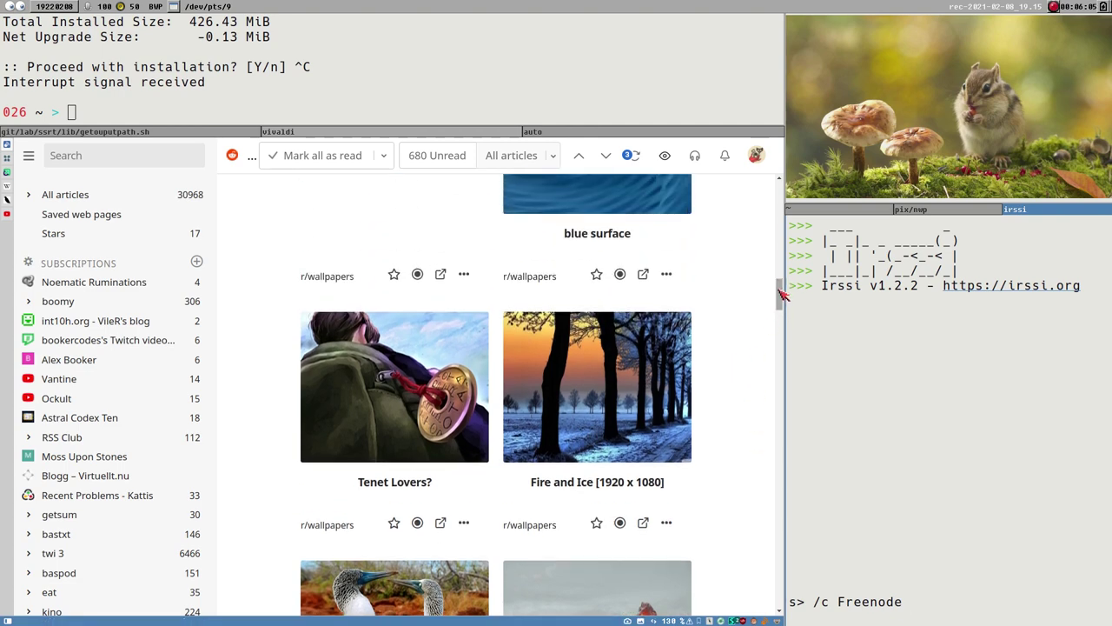
pyautogui.moveTo(779, 293); pyautogui.dragTo(772, 176)
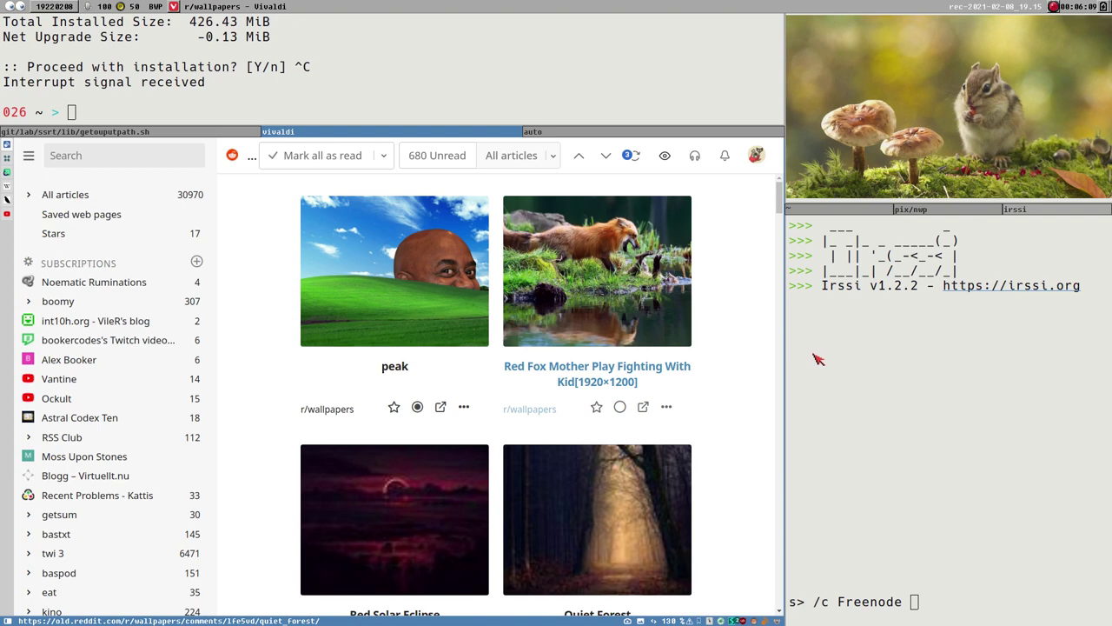
pyautogui.moveTo(779, 203); pyautogui.dragTo(765, 237)
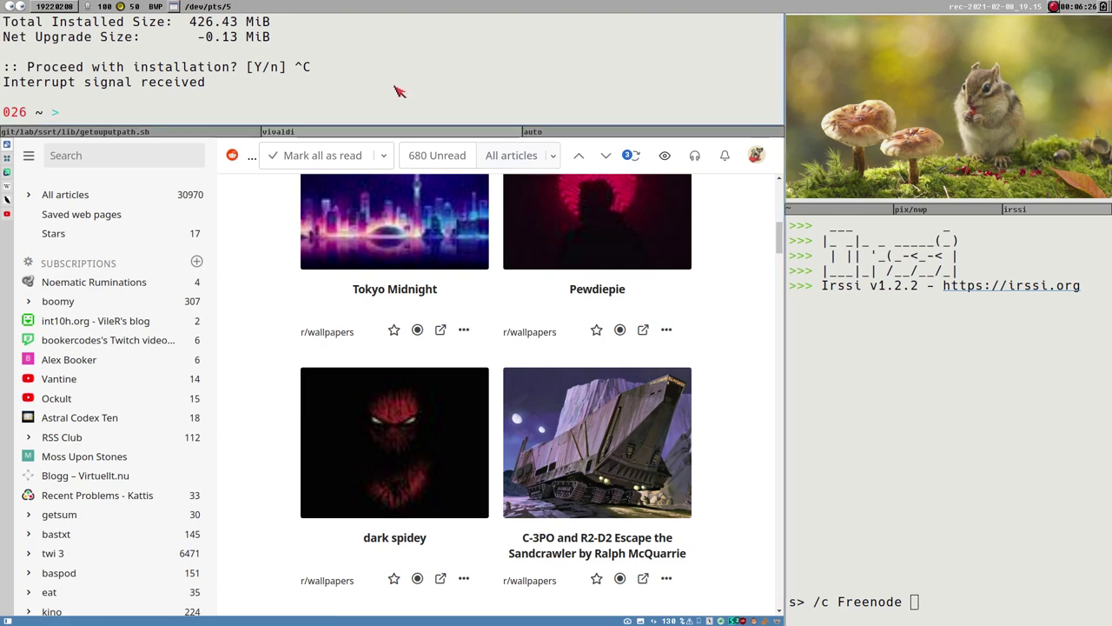
# - Recall 'sudo pacman -R xf86-video-intel' at the prompt and highlight the package name
pyautogui.press('Up')
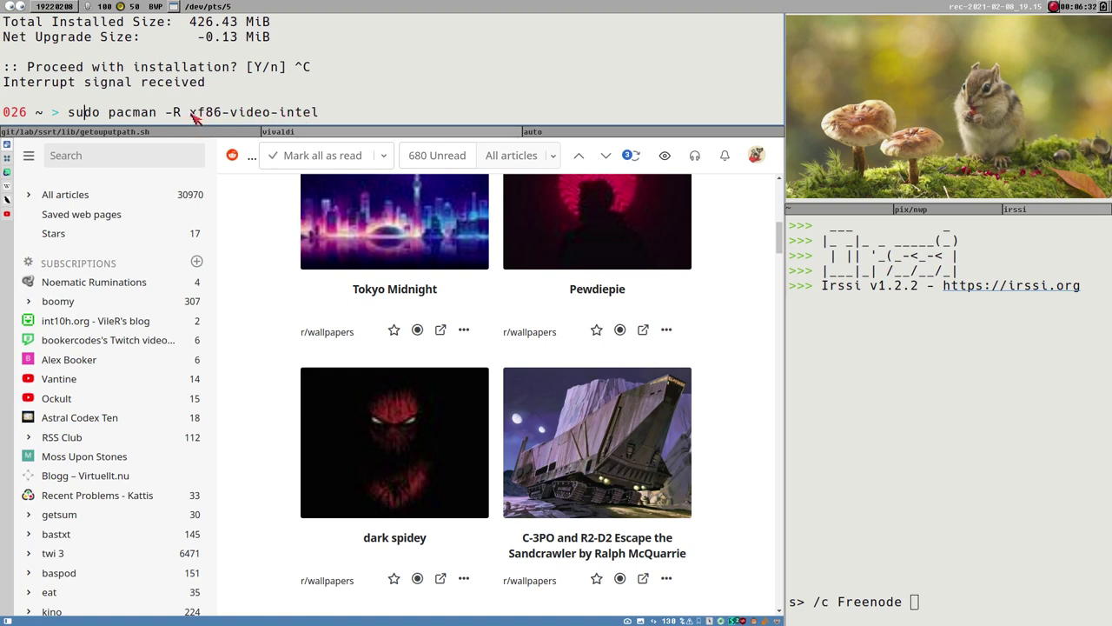
pyautogui.moveTo(190, 113); pyautogui.dragTo(321, 115)
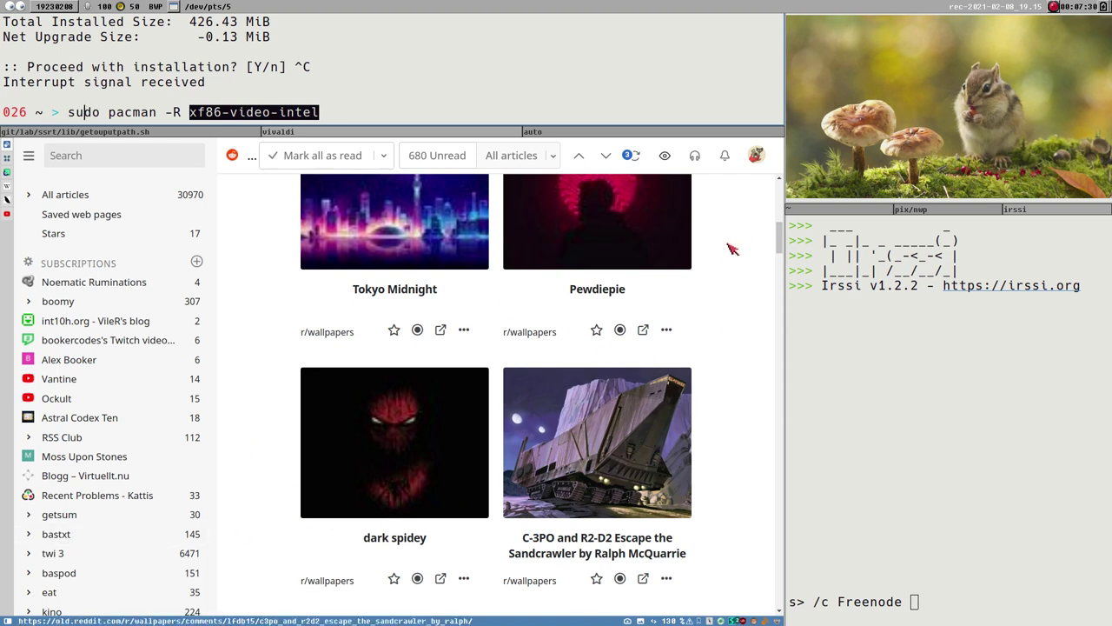
# - Drag the feed scrollbar to the top so the peak, Red Fox and Quiet Forest posts show
pyautogui.scroll(3, 745, 458)
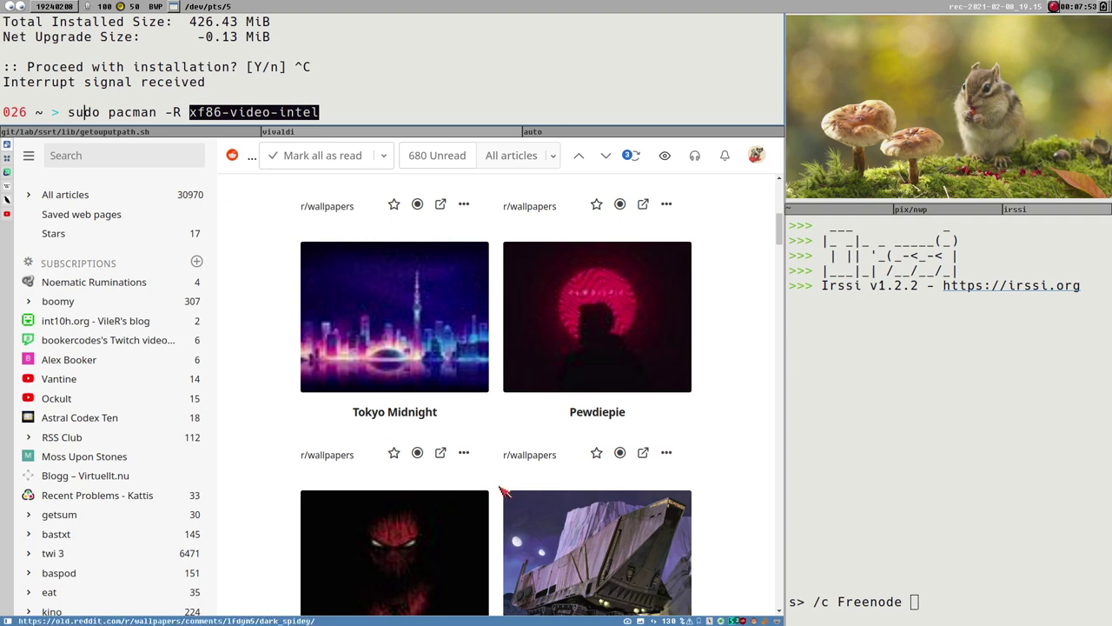
pyautogui.scroll(-2, 556, 478)
pyautogui.scroll(2, 566, 474)
pyautogui.scroll(-2, 567, 474)
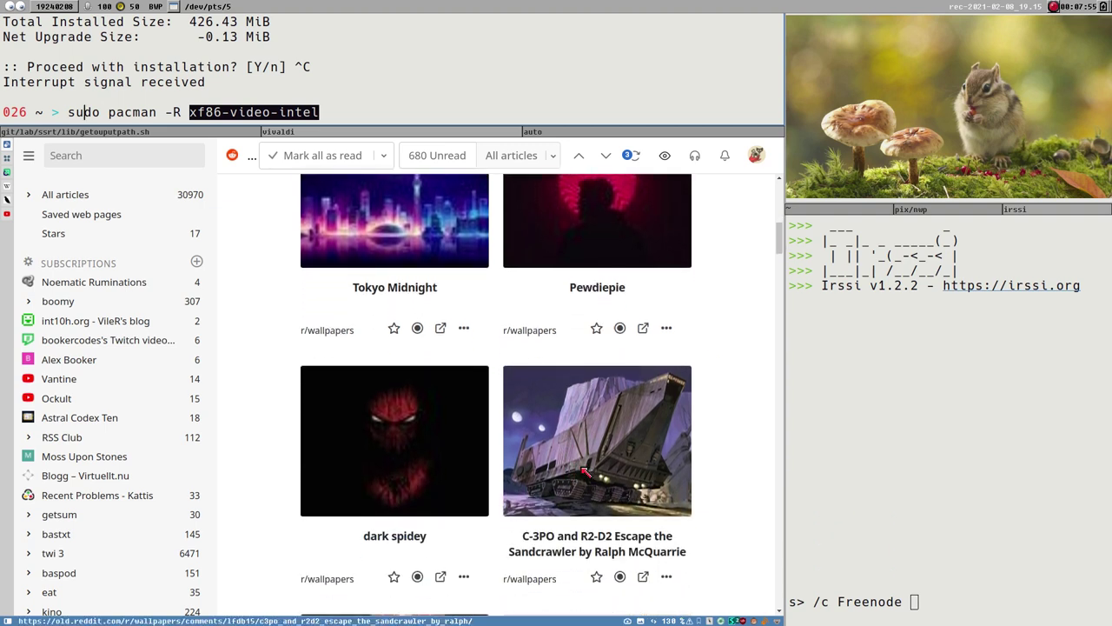
pyautogui.scroll(2, 586, 470)
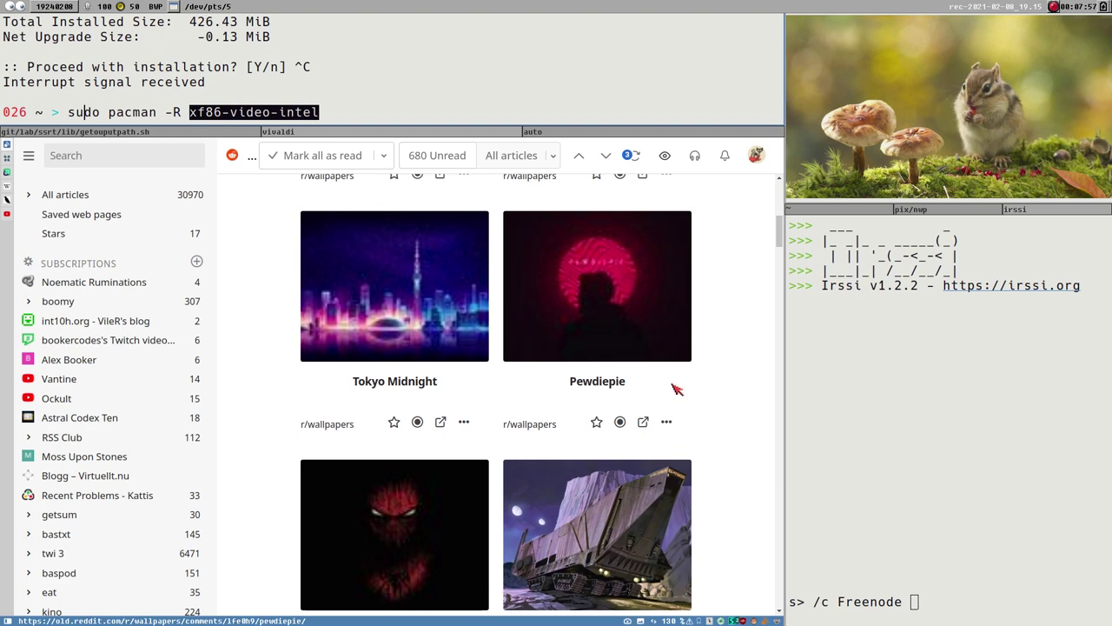
pyautogui.moveTo(780, 230); pyautogui.dragTo(780, 198)
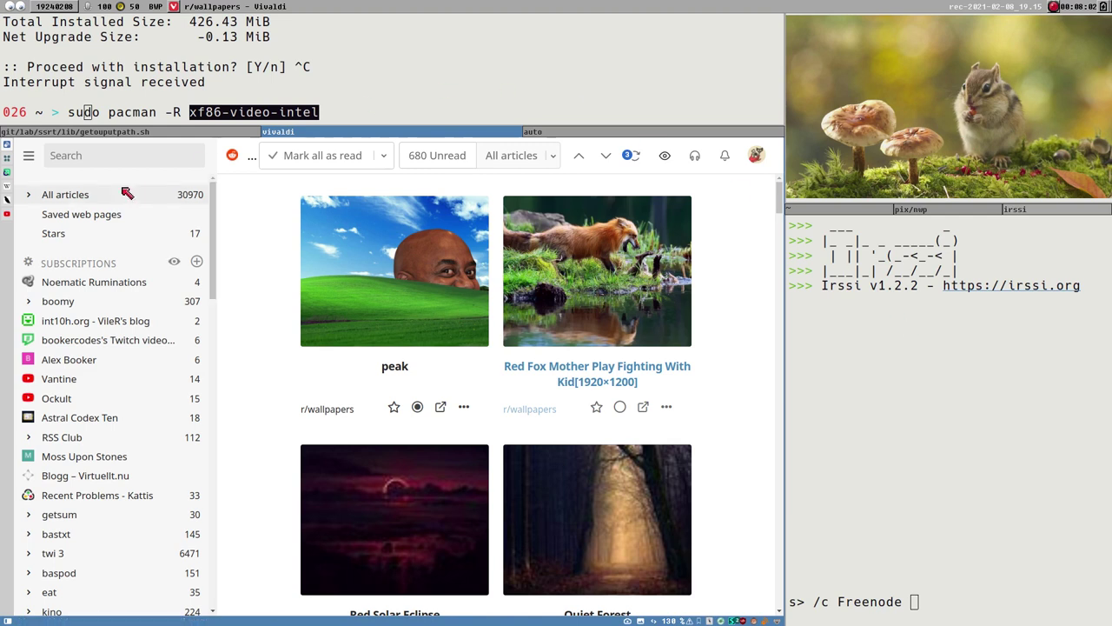
# - Highlight xf86-video-intel in the pacman removal command, narrowing the selection to just the package name
pyautogui.moveTo(193, 115); pyautogui.dragTo(349, 111)
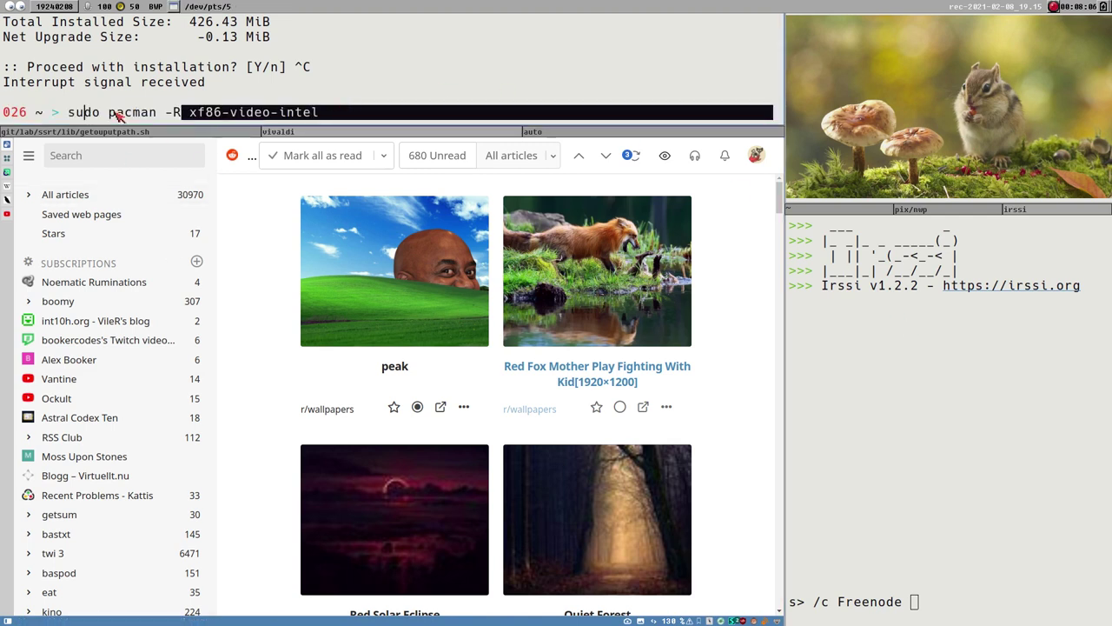
pyautogui.moveTo(170, 119); pyautogui.dragTo(326, 116)
pyautogui.moveTo(189, 114); pyautogui.dragTo(388, 119)
# - Run xrandr in the second terminal to list the monitor outputs
pyautogui.click(548, 134)
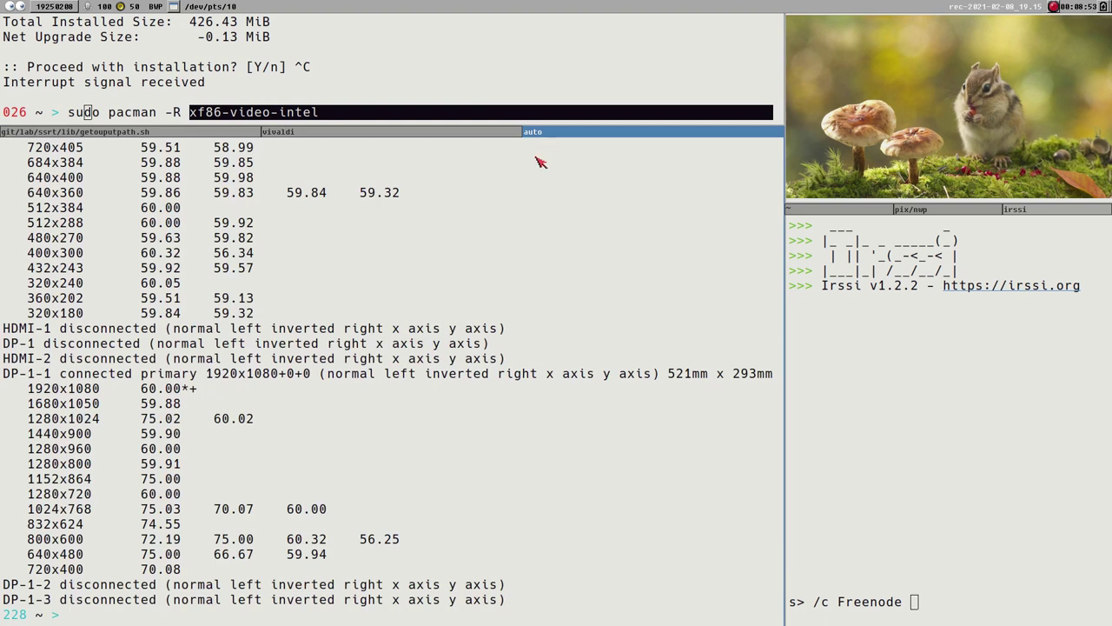
pyautogui.write('xrandr')
pyautogui.press('Return')
# - Highlight DP-1-1 in the xrandr output as the connected primary display
pyautogui.doubleClick(7, 375)
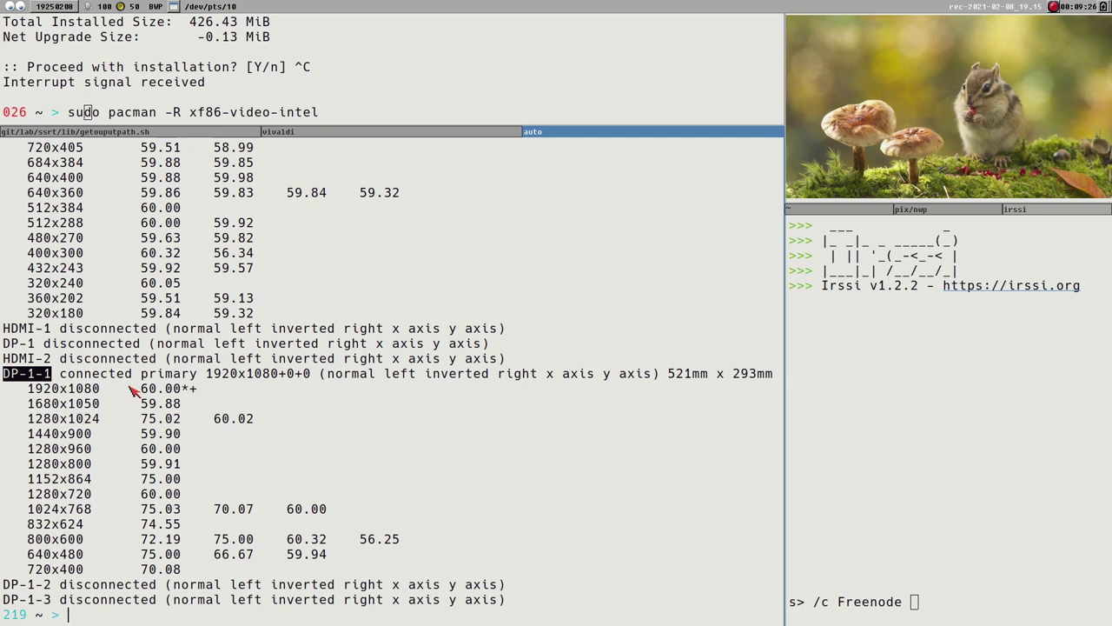
pyautogui.doubleClick(14, 380)
pyautogui.moveTo(4, 376); pyautogui.dragTo(56, 379)
pyautogui.click(48, 382)
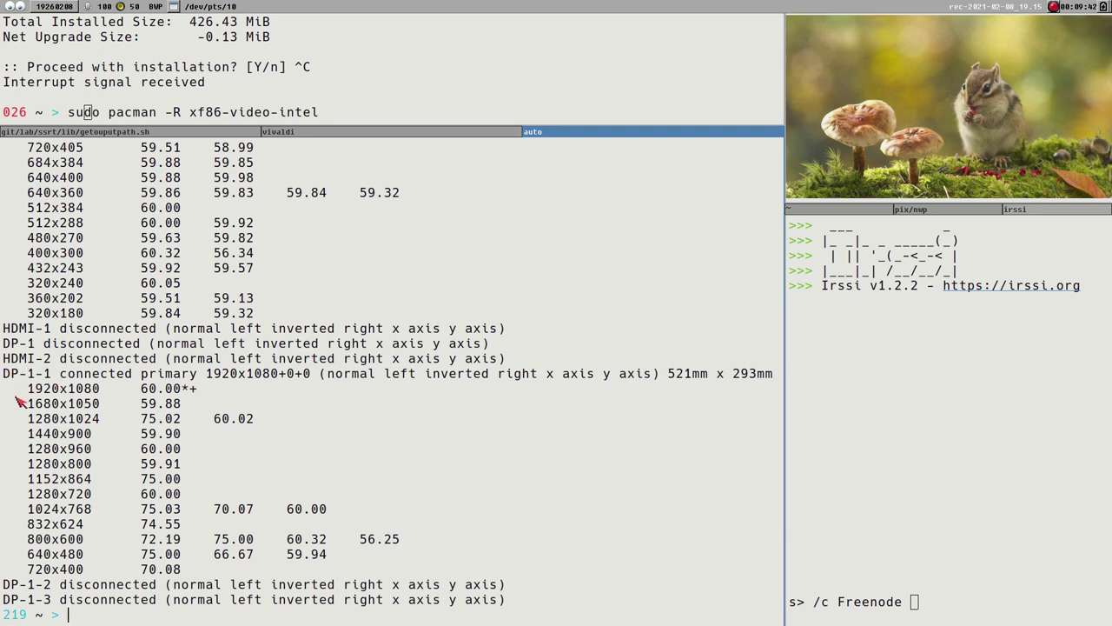
pyautogui.scroll(7, 131, 467)
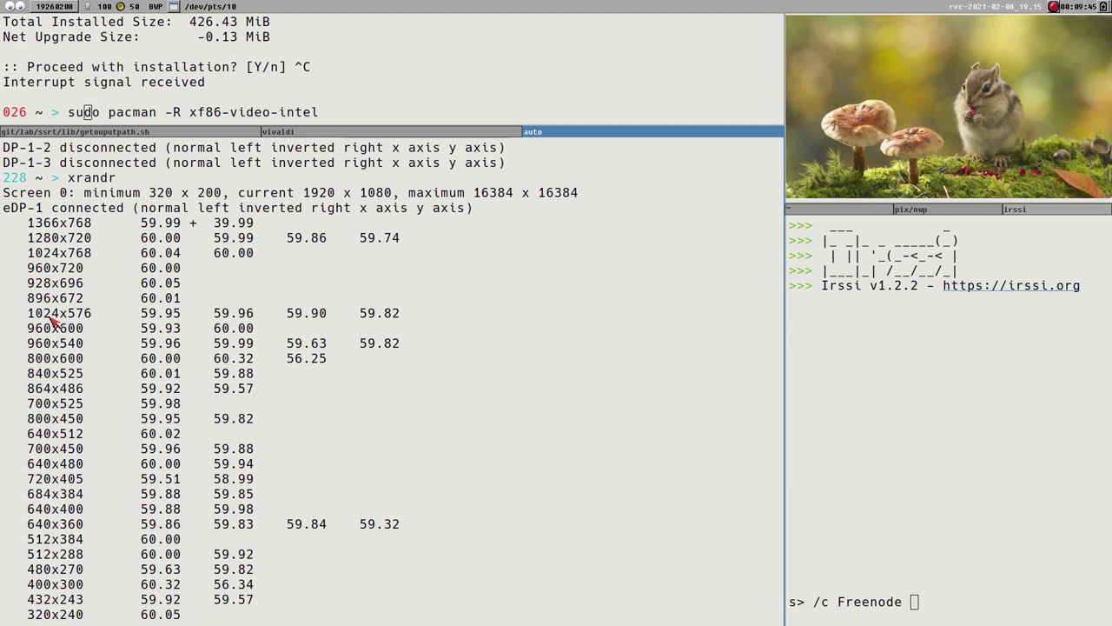
pyautogui.doubleClick(13, 210)
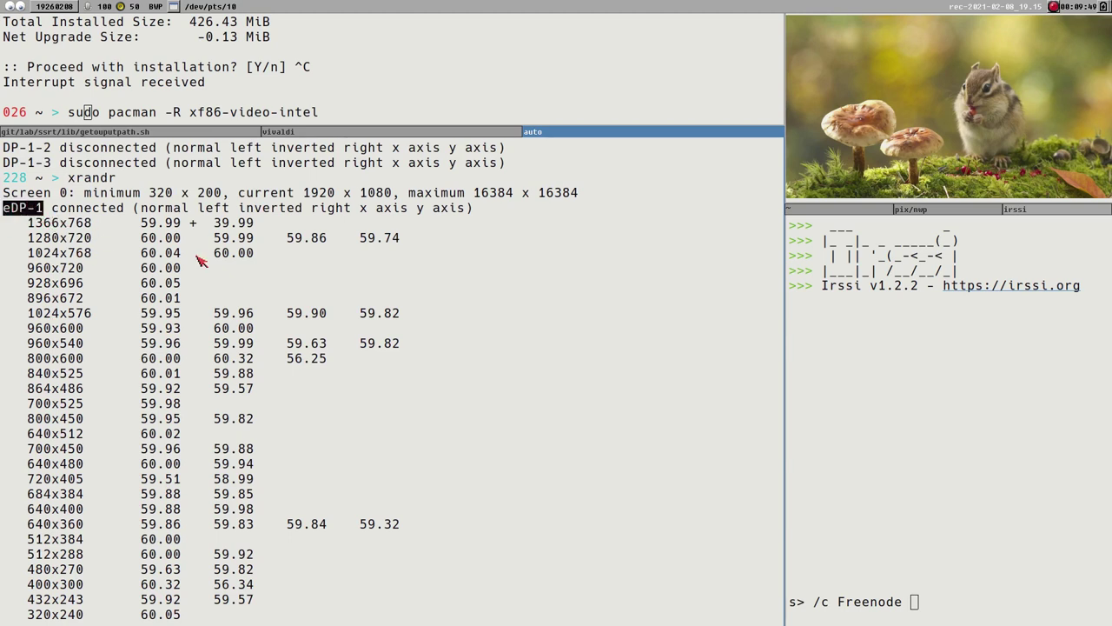
pyautogui.scroll(-2, 209, 352)
pyautogui.scroll(-5, 202, 335)
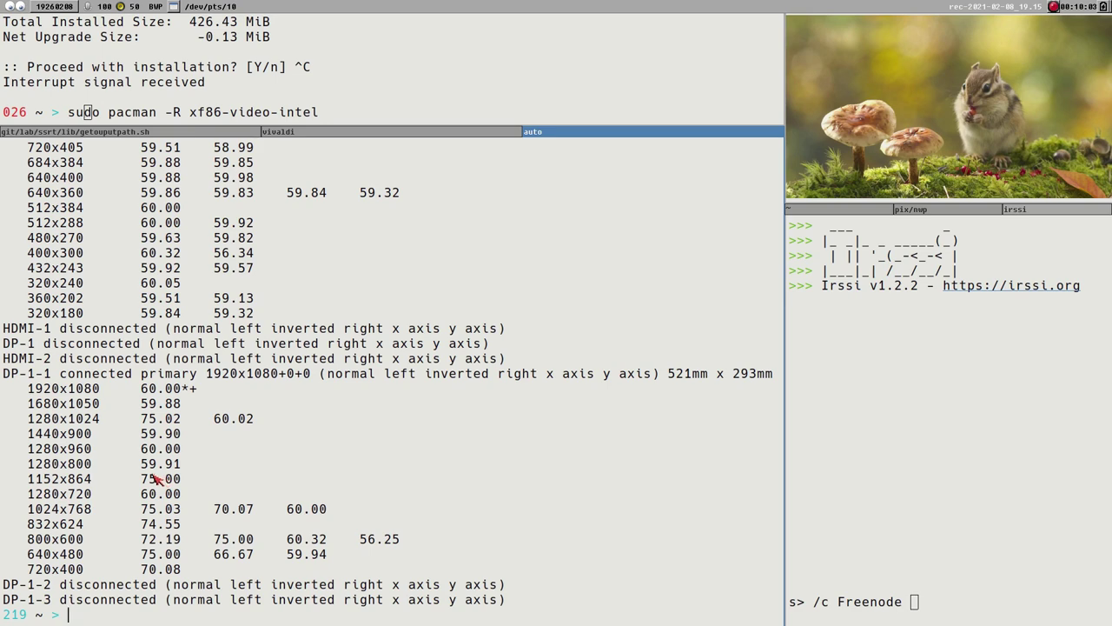
pyautogui.scroll(5, 157, 469)
pyautogui.scroll(3, 18, 361)
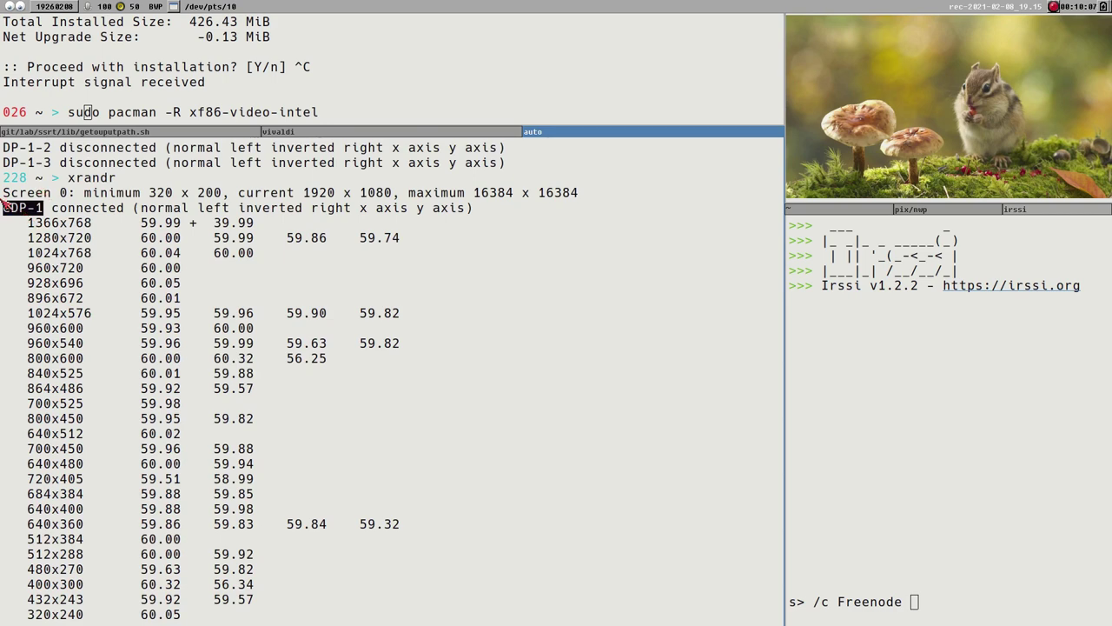
pyautogui.scroll(-5, 258, 384)
pyautogui.scroll(-3, 259, 384)
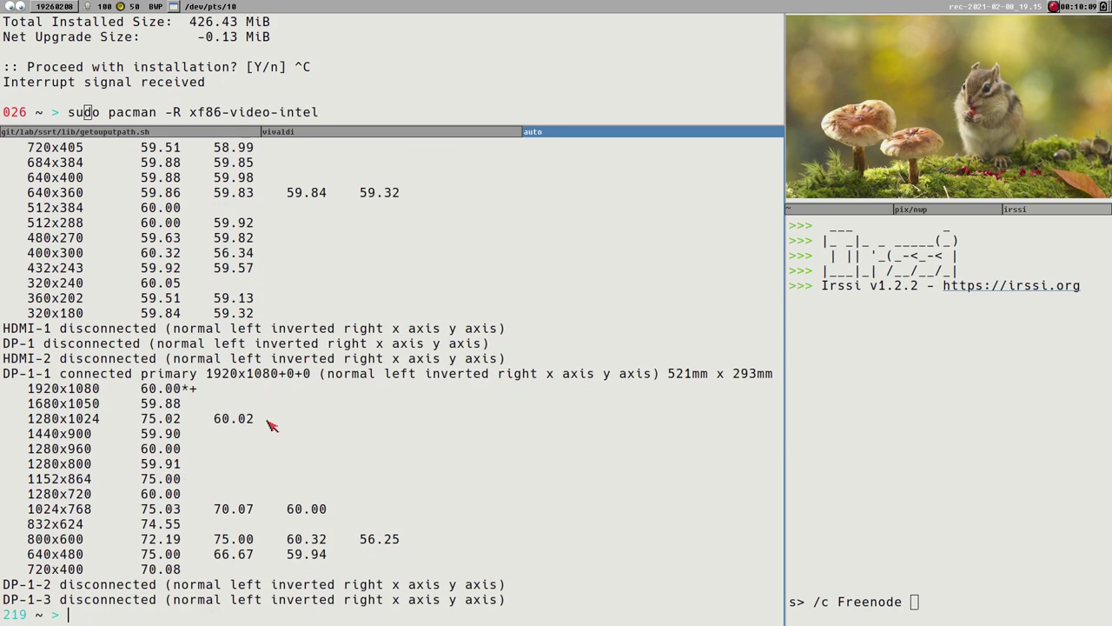